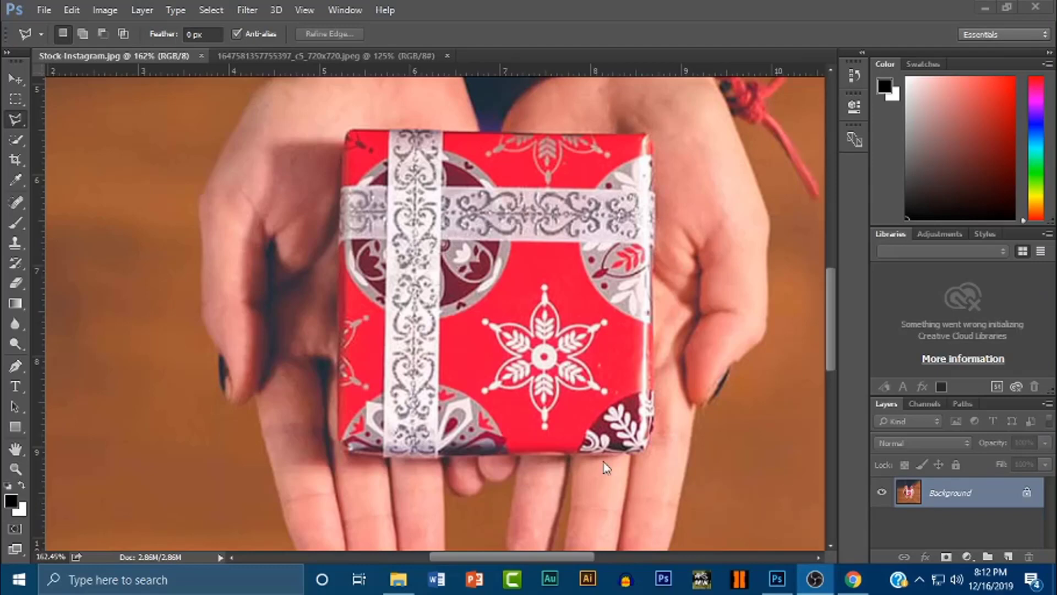
Trace the red gift box corner to corner with the Polygonal Lasso, closing at the top-left start point.
left_click(15, 119)
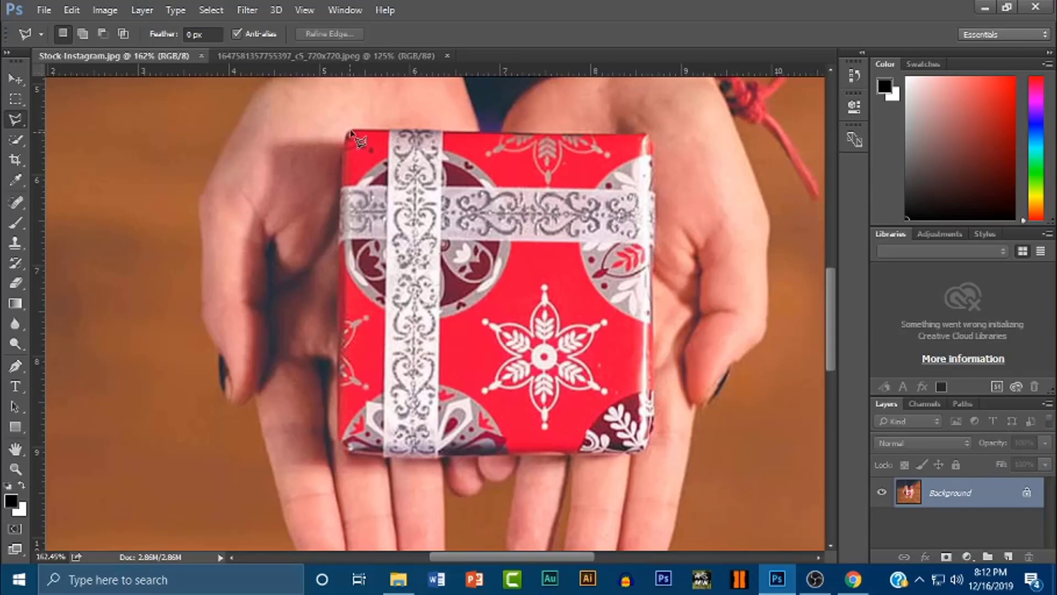
left_click(352, 131)
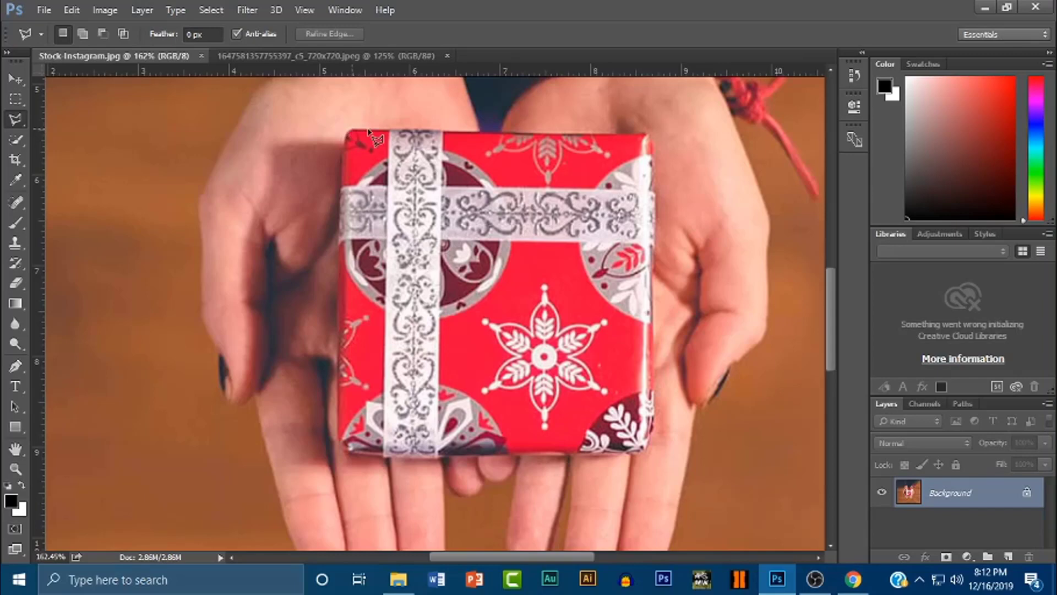
left_click(652, 141)
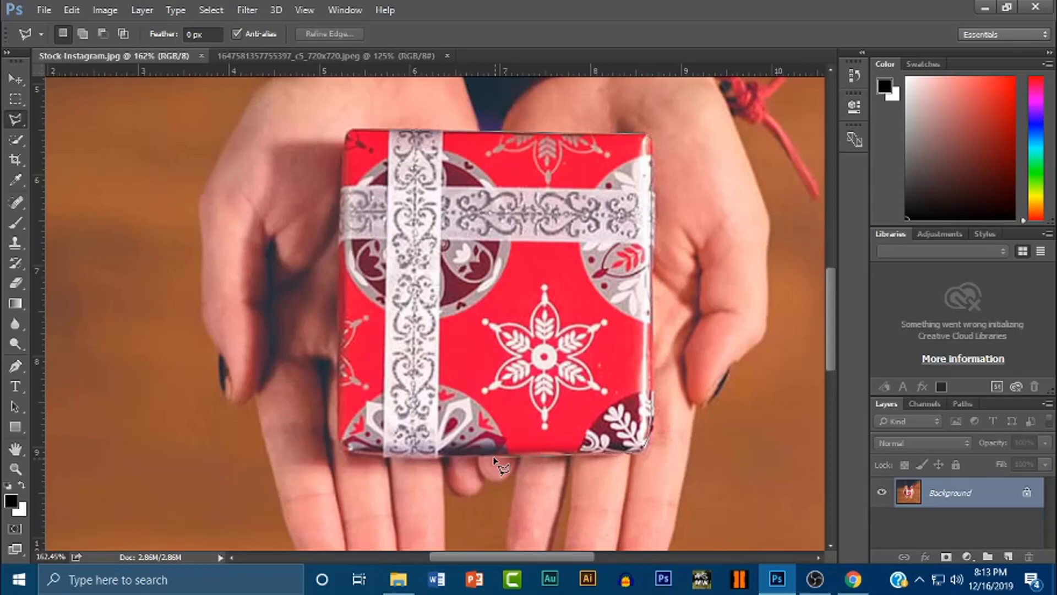
left_click(343, 155)
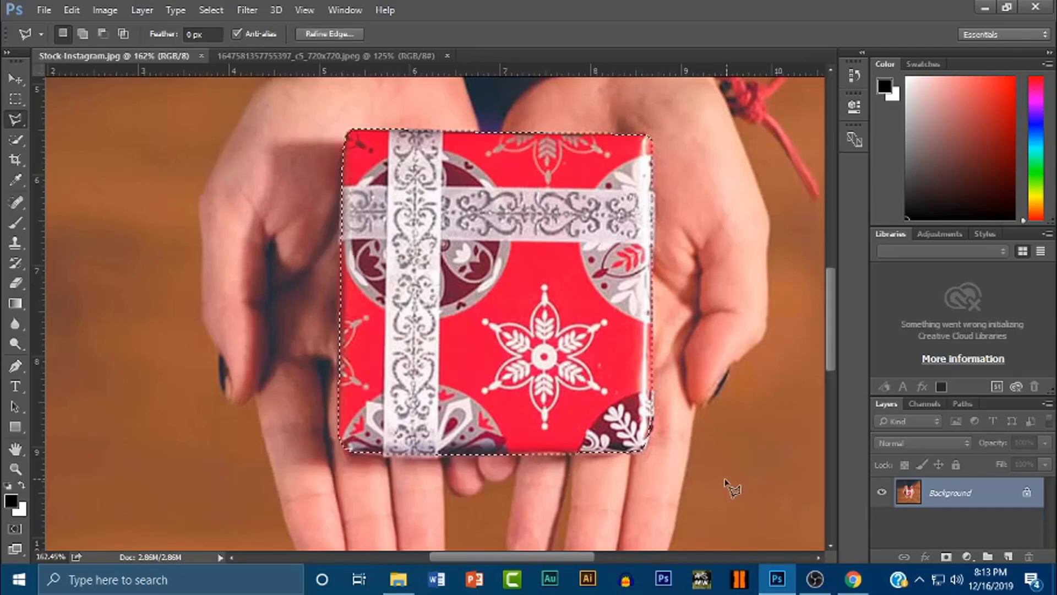
left_click(71, 10)
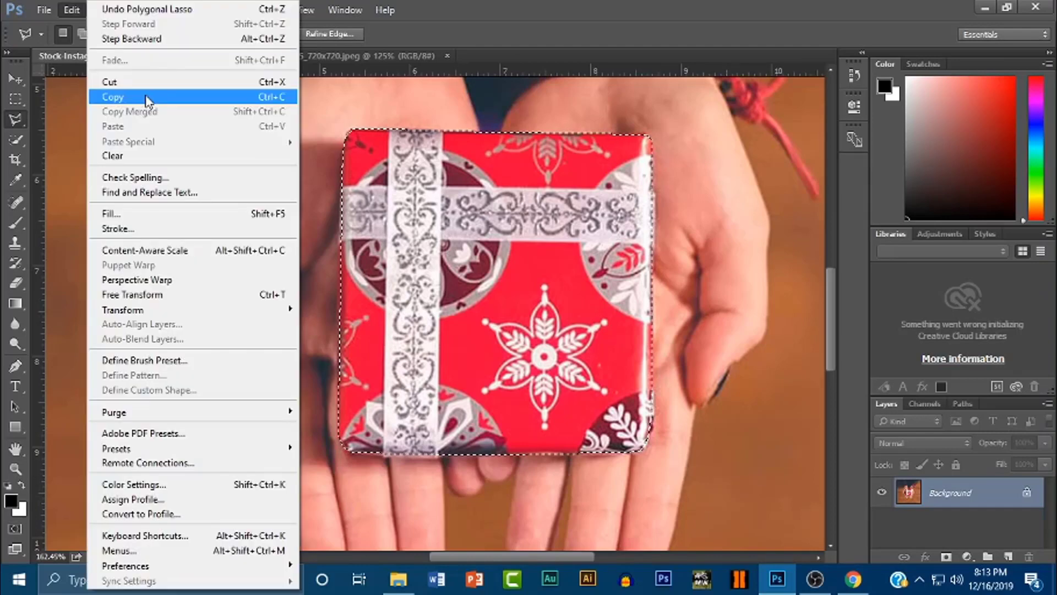
left_click(148, 97)
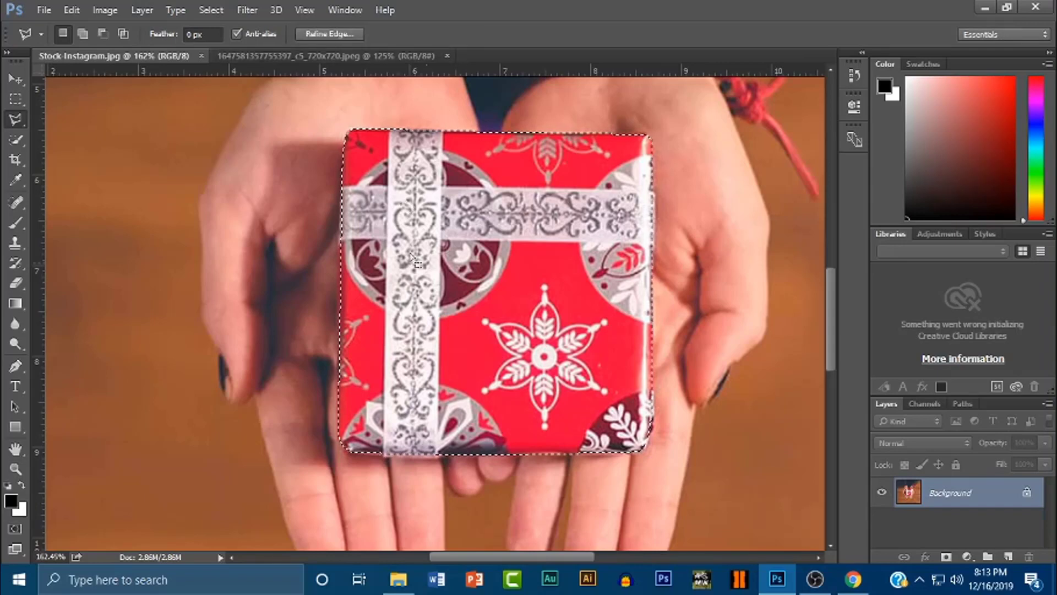
left_click(326, 57)
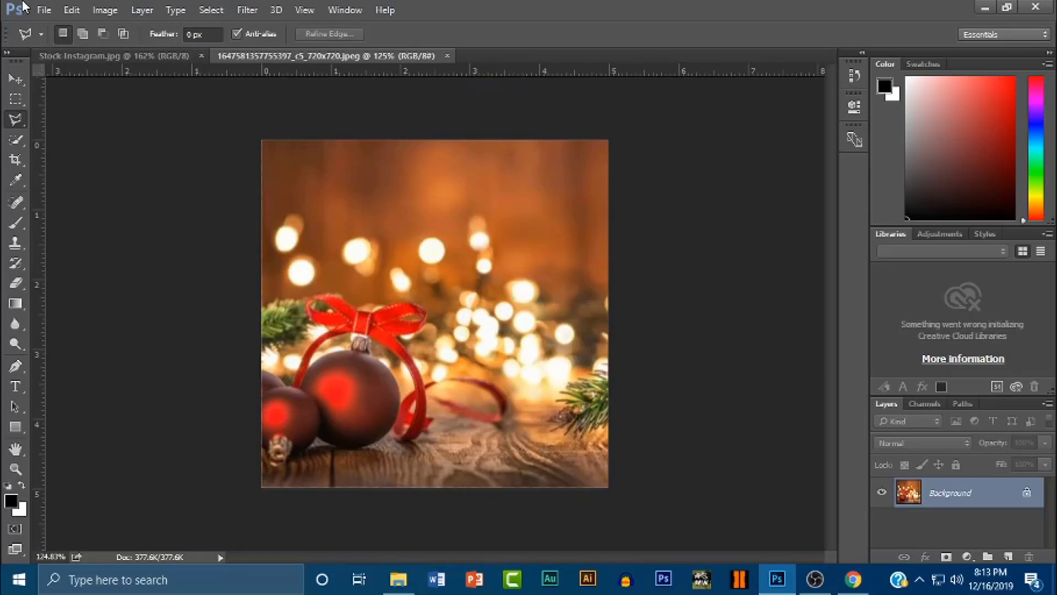
left_click(72, 10)
left_click(124, 126)
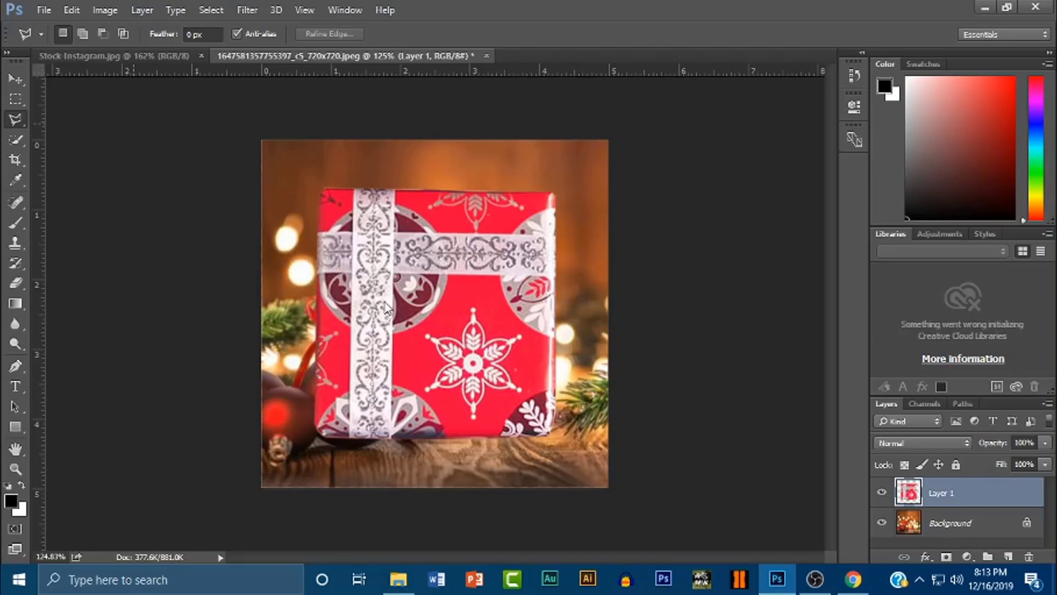
key("v")
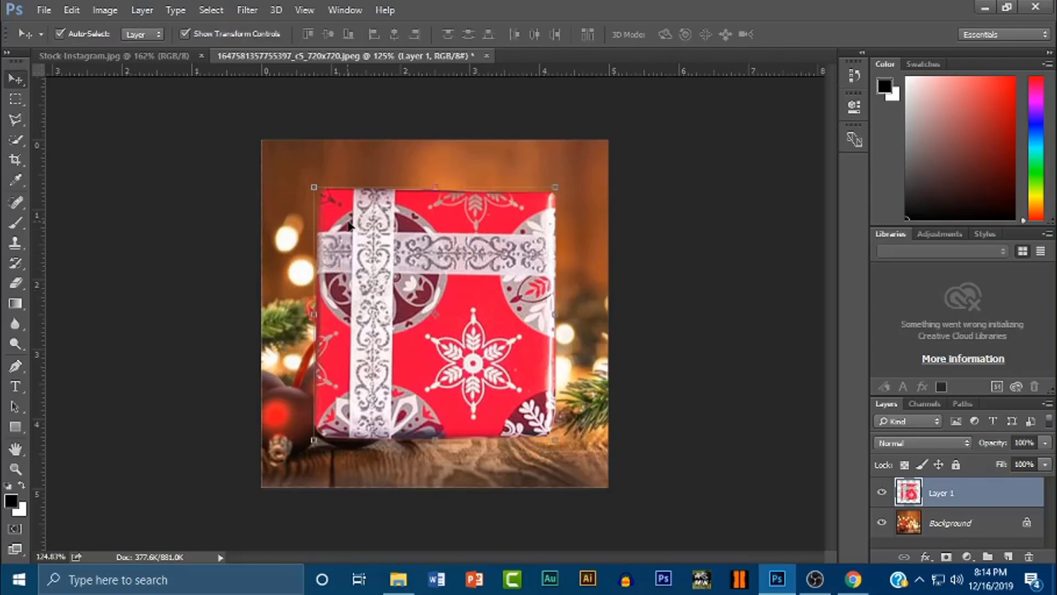
Scale the pasted gift box down to about 40% and move it down-left onto the wooden table.
left_click(312, 185)
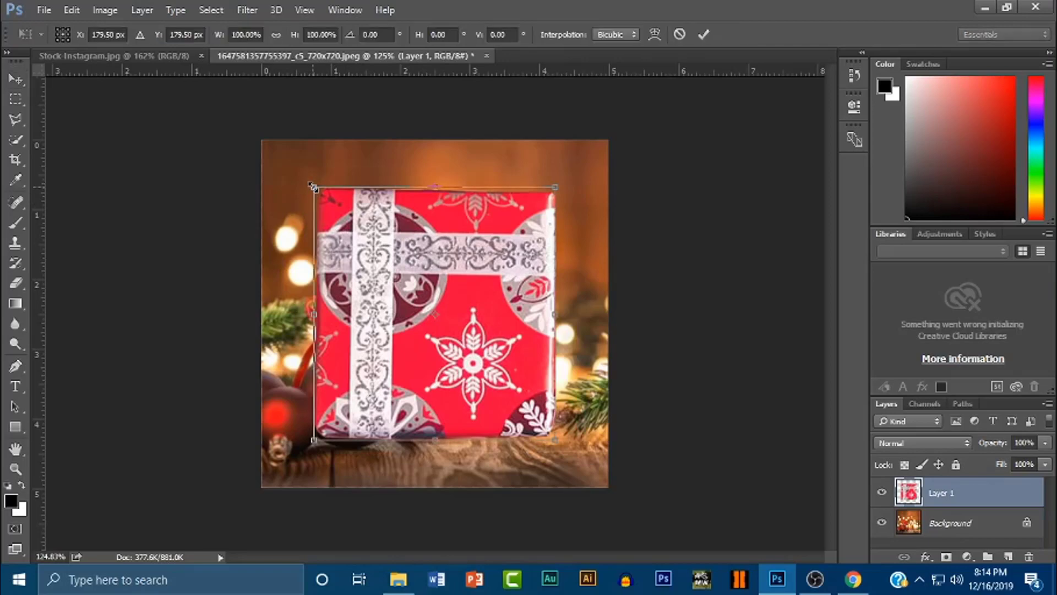
left_click_drag(313, 186, 419, 377)
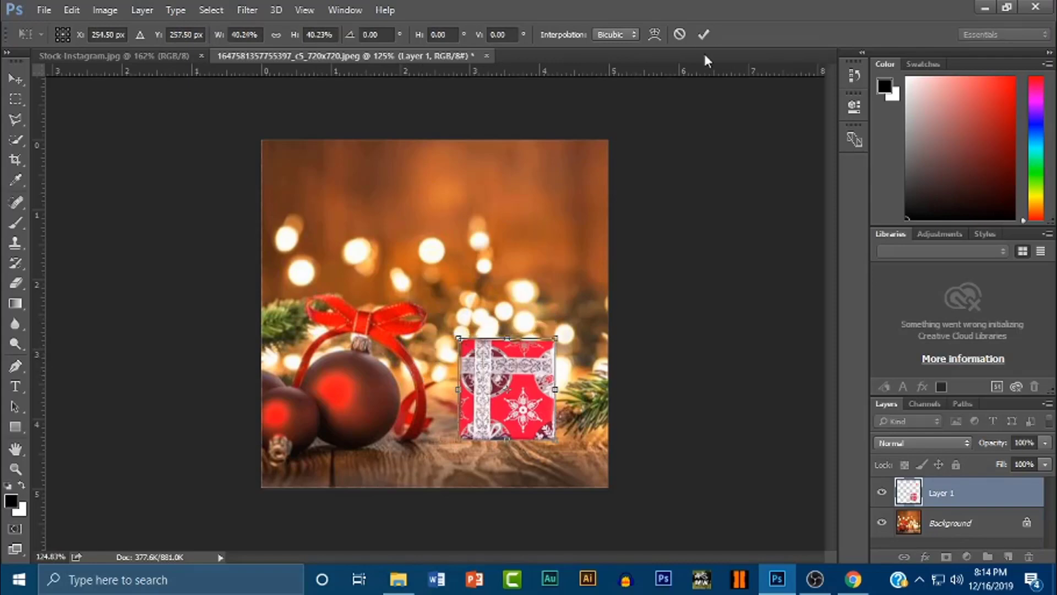
left_click(704, 35)
left_click_drag(531, 385, 477, 411)
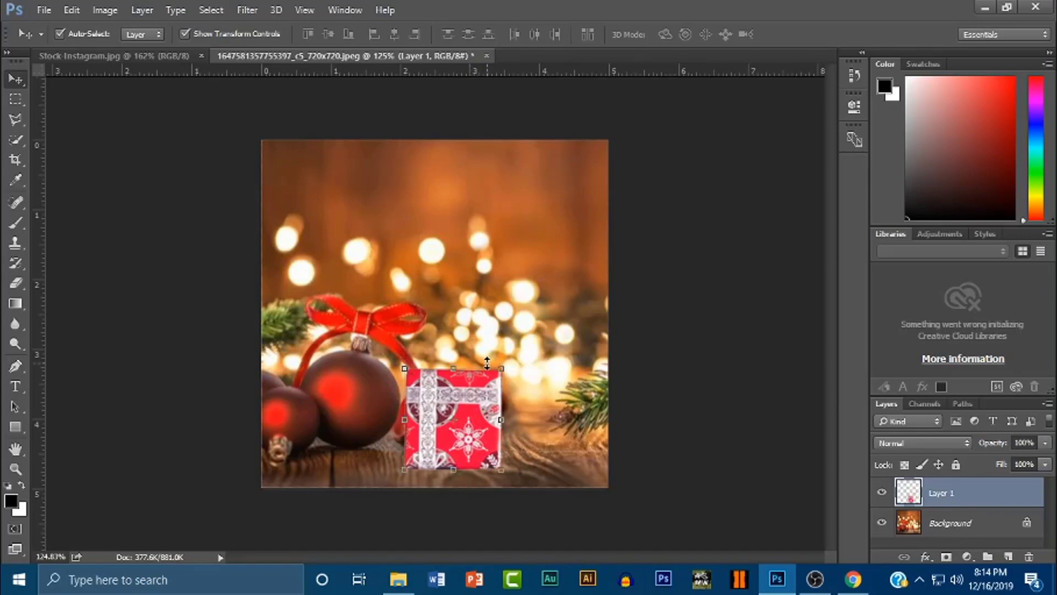
Open Layer 1's Blending Options and enable Drop Shadow for the gift box.
right_click(962, 505)
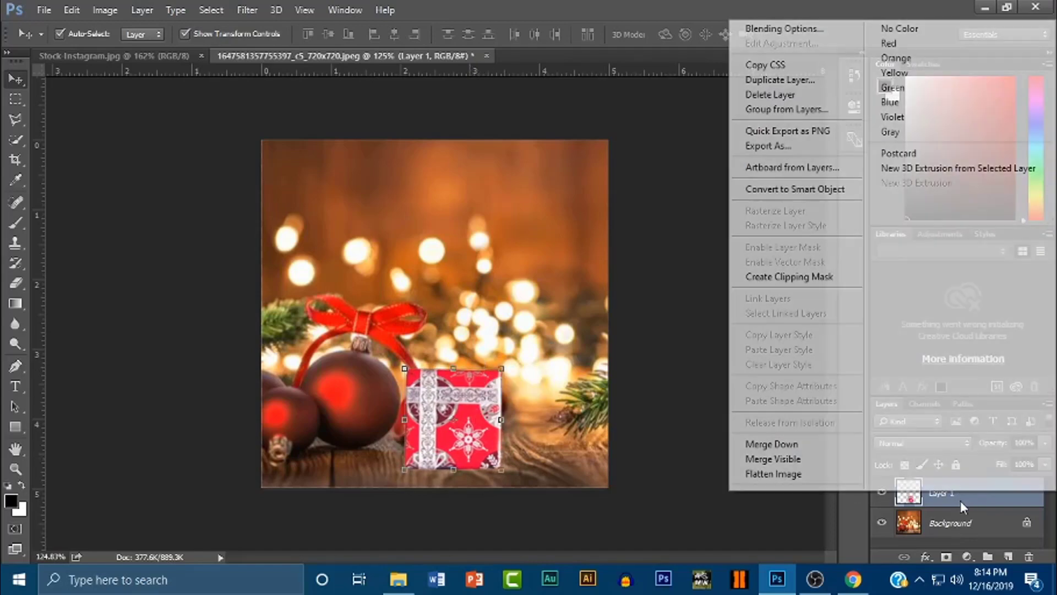
left_click(757, 39)
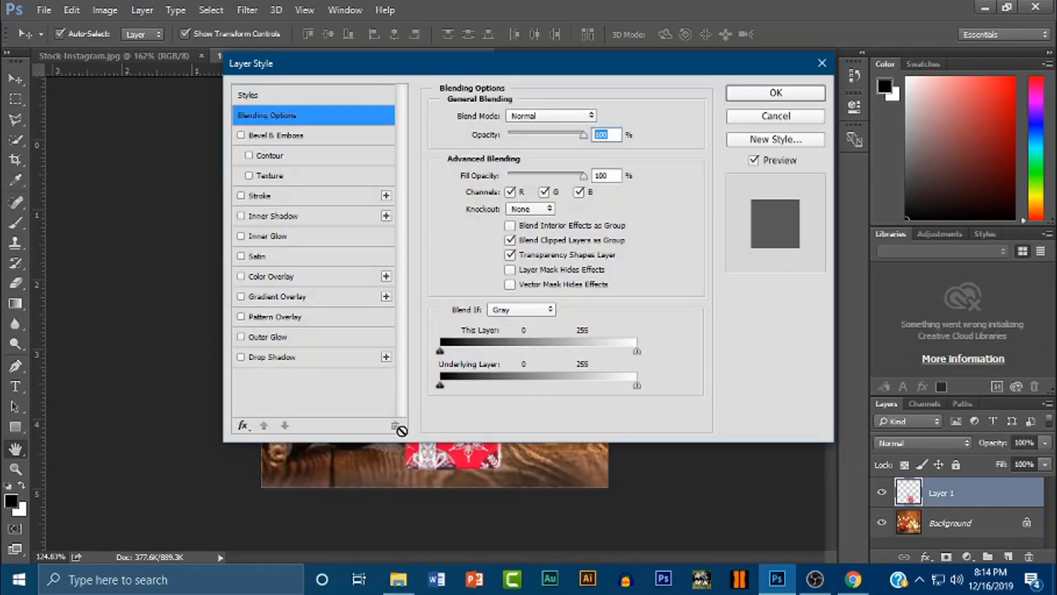
left_click(242, 357)
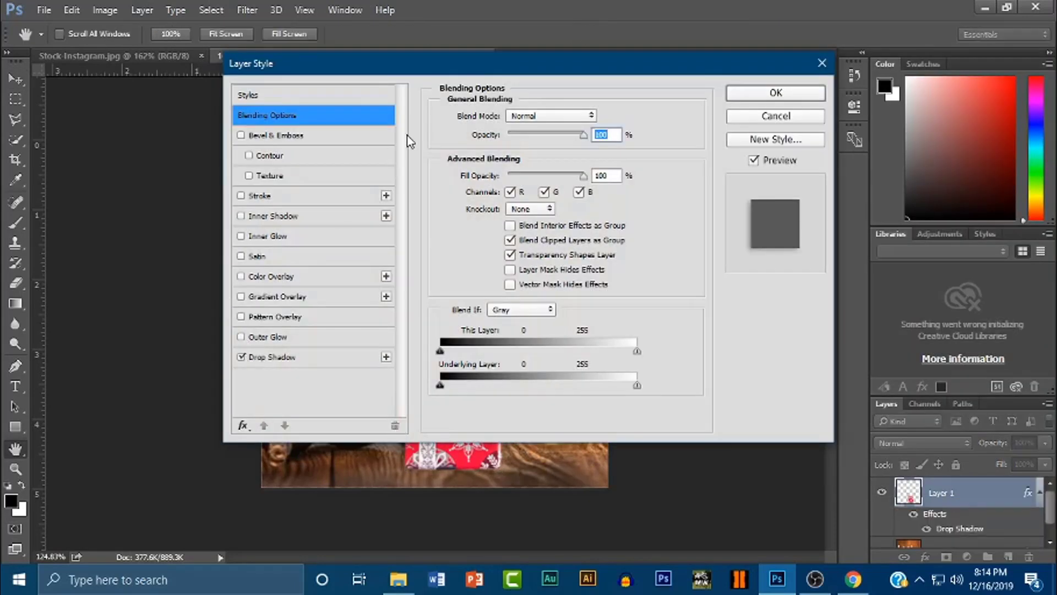
left_click_drag(465, 66, 839, 199)
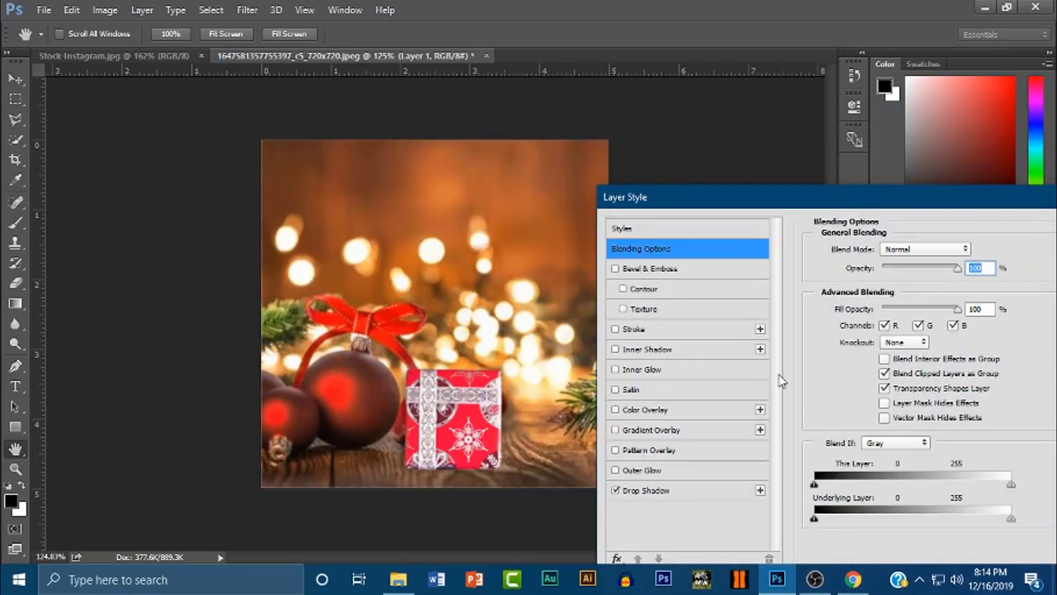
left_click(673, 489)
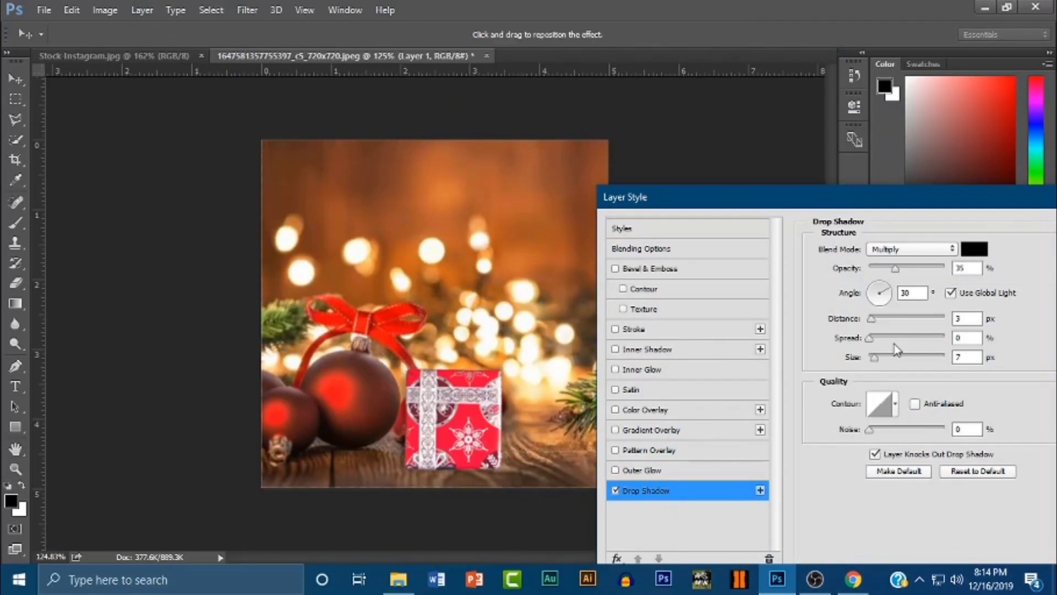
Widen the drop shadow's spread to 29% and begin adjusting its size and distance.
left_click_drag(871, 337, 887, 305)
left_click(888, 300)
key("Tab")
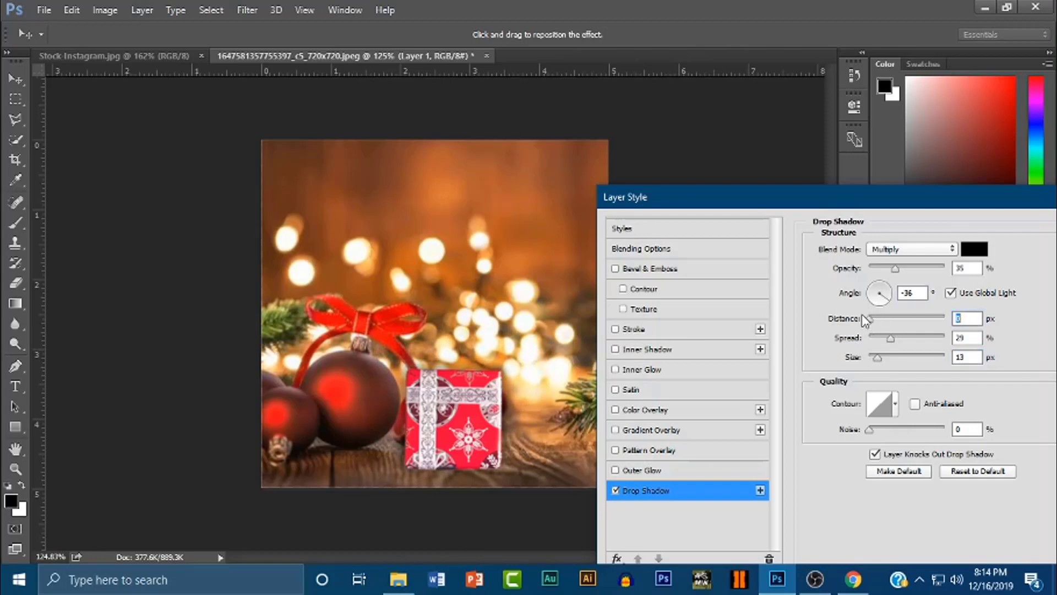
mouse_move(848, 321)
left_mouse_down()
mouse_move(879, 322)
mouse_move(865, 328)
left_mouse_up()
Set the shadow angle to 137°, distance to 4 px, a small 9 px size, and apply.
left_click(884, 284)
left_click(875, 288)
left_click(876, 320)
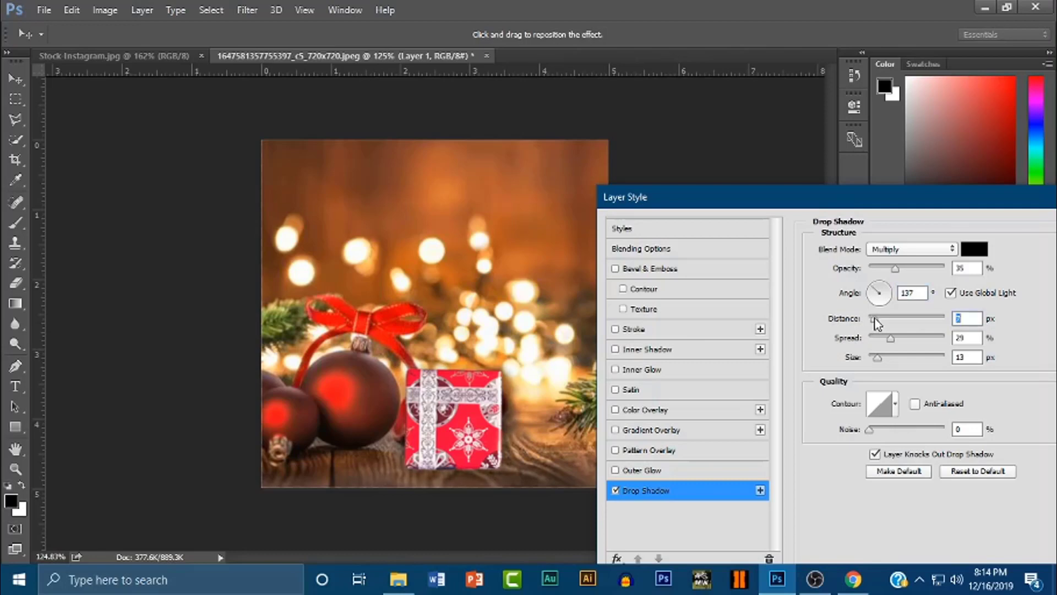
left_click(880, 360)
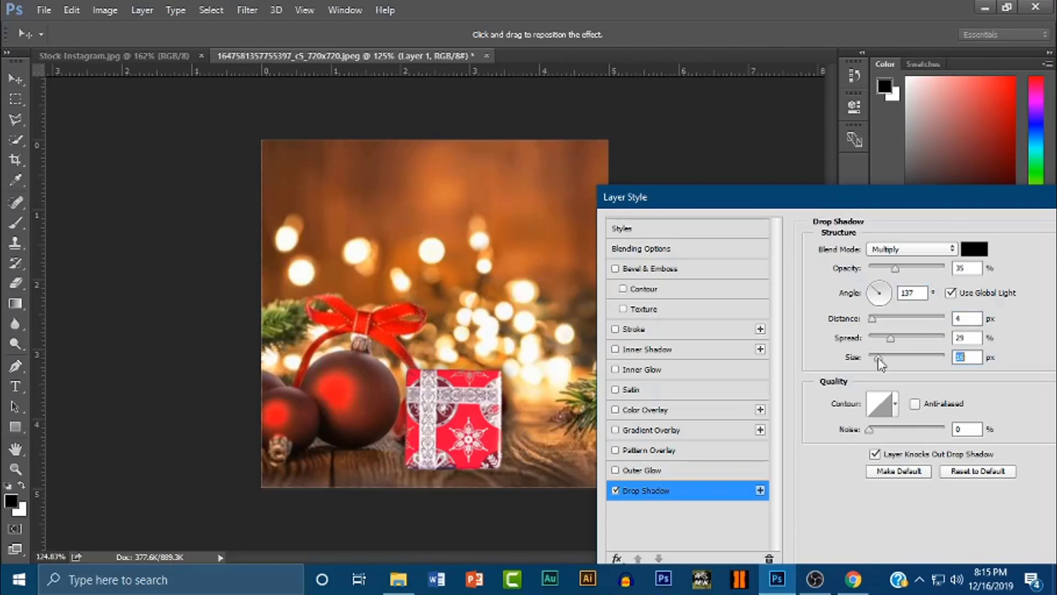
left_click_drag(881, 362, 875, 358)
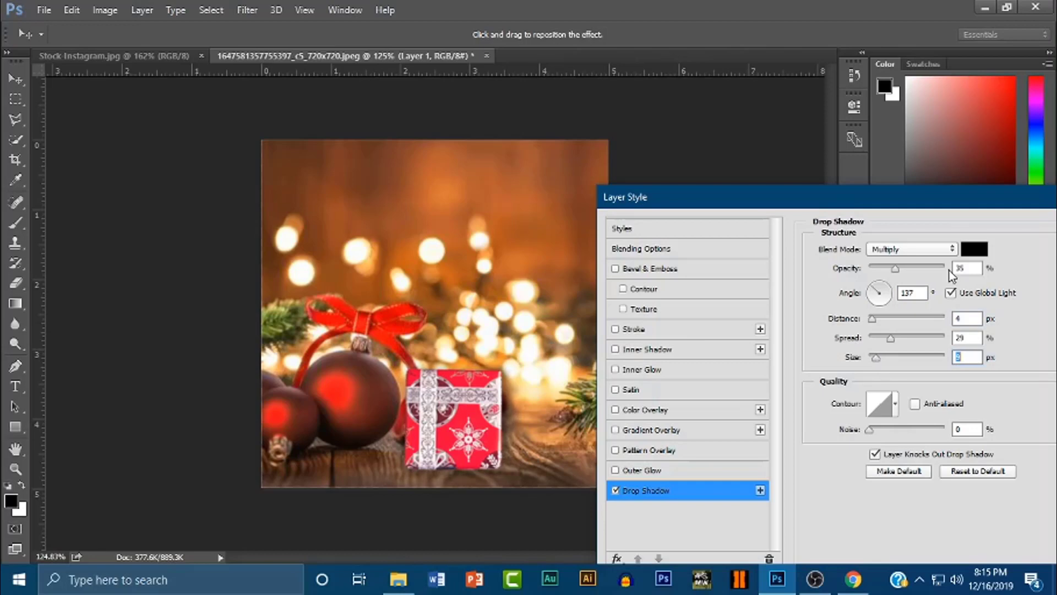
left_click_drag(884, 205, 697, 227)
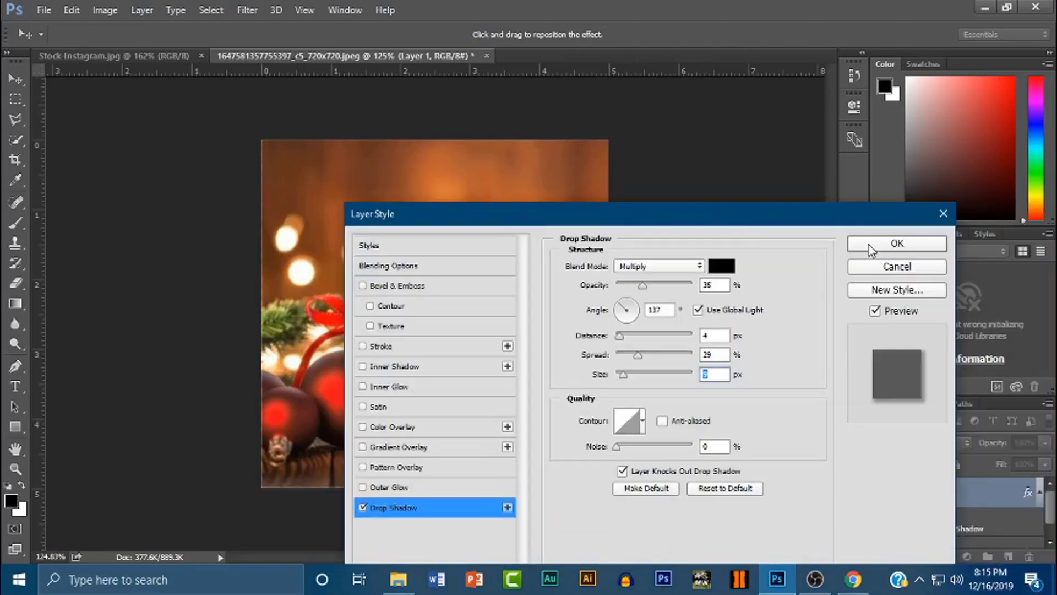
left_click(869, 246)
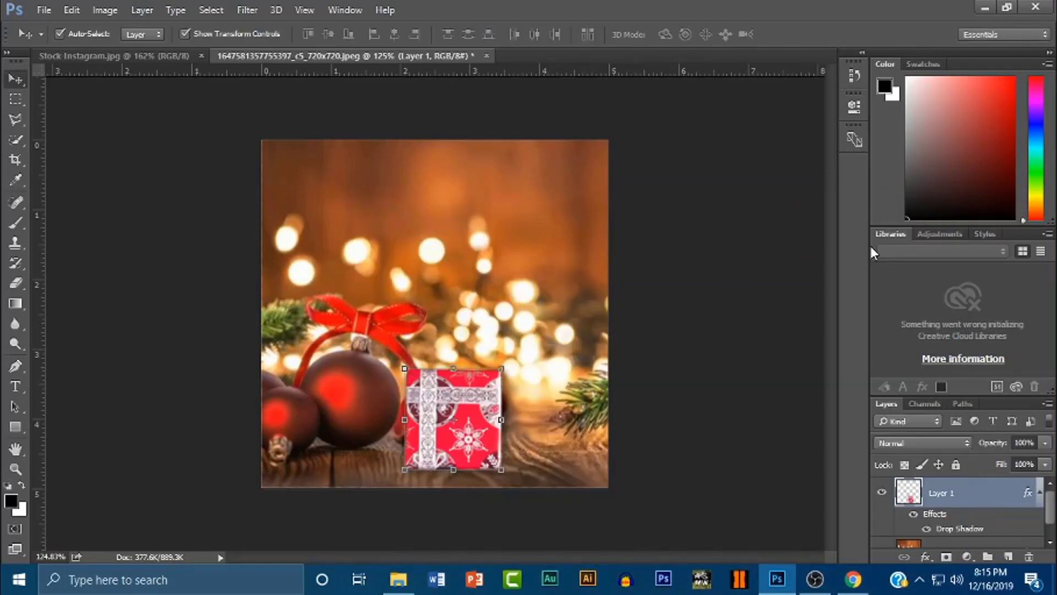